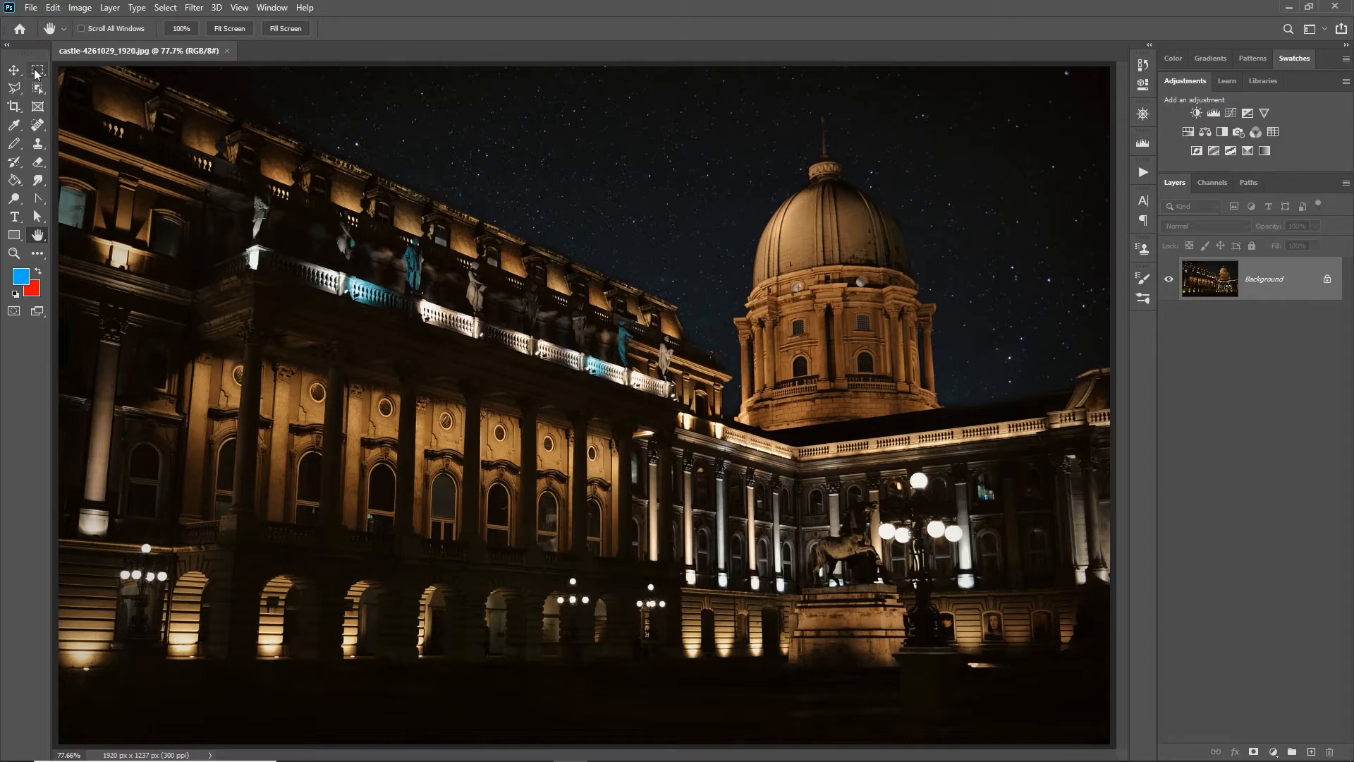
left_click(81, 9)
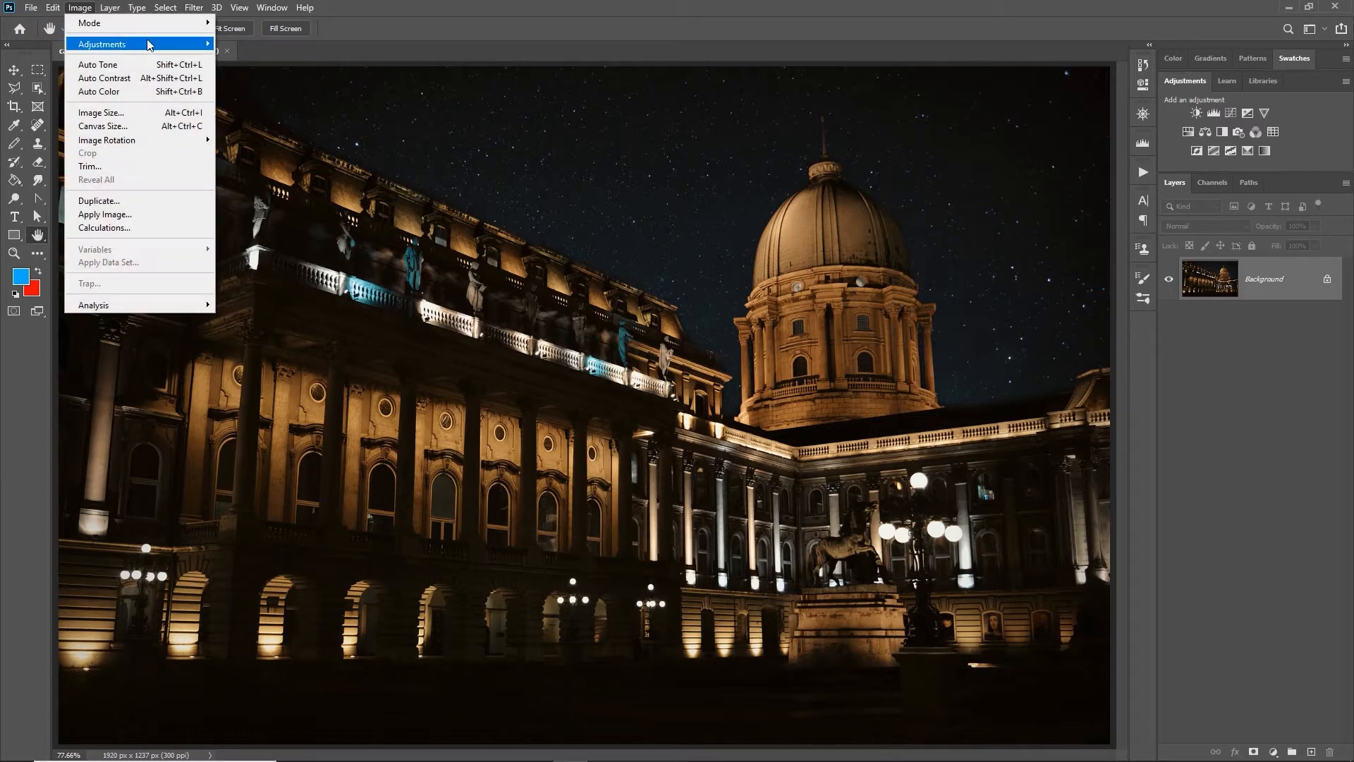
mouse_move(131, 44)
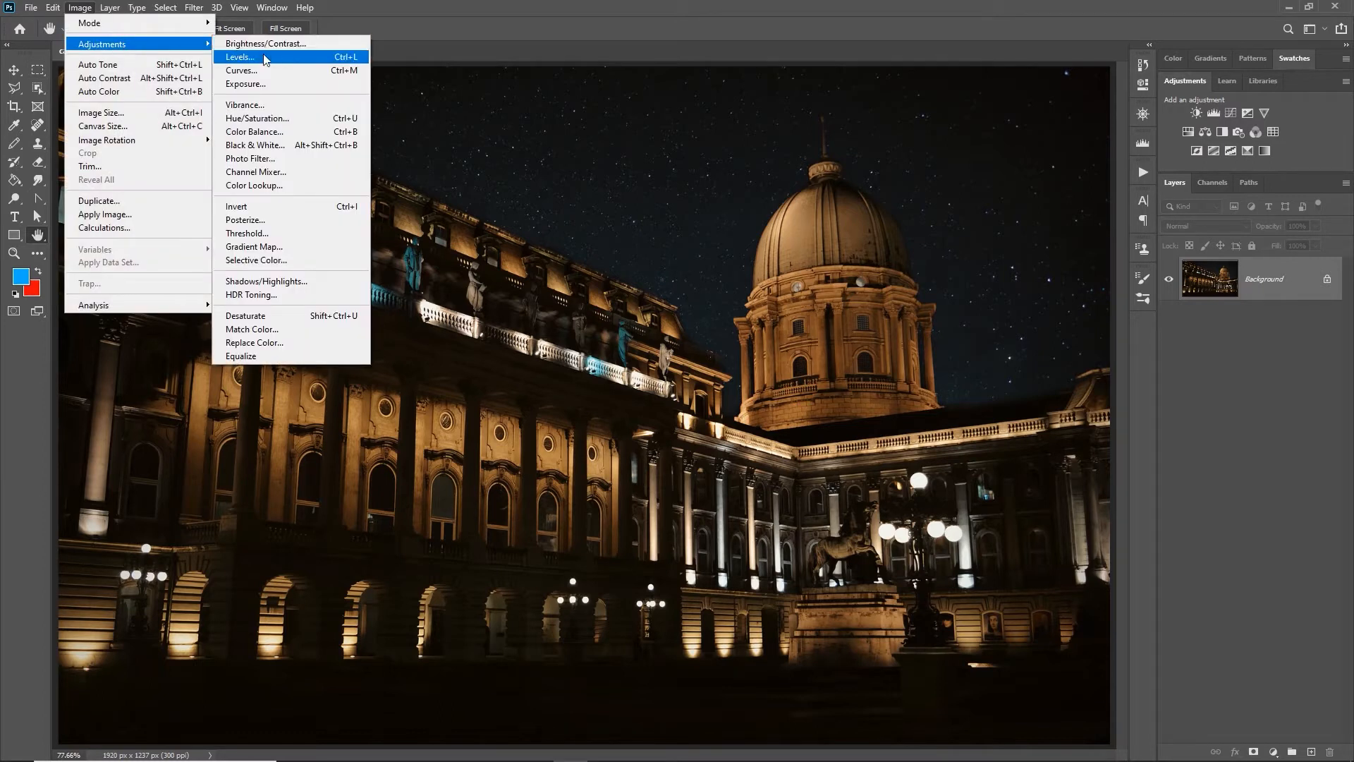
left_click(1190, 82)
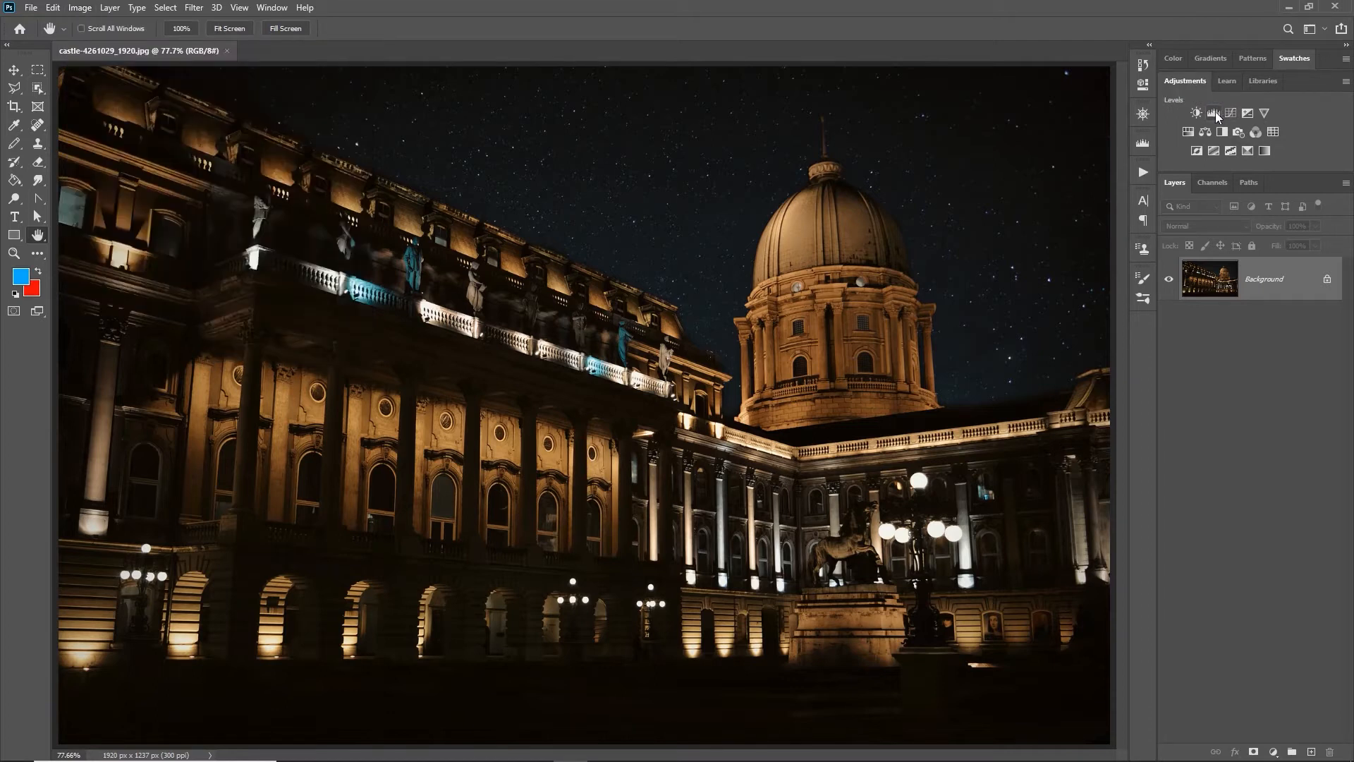
left_click(272, 7)
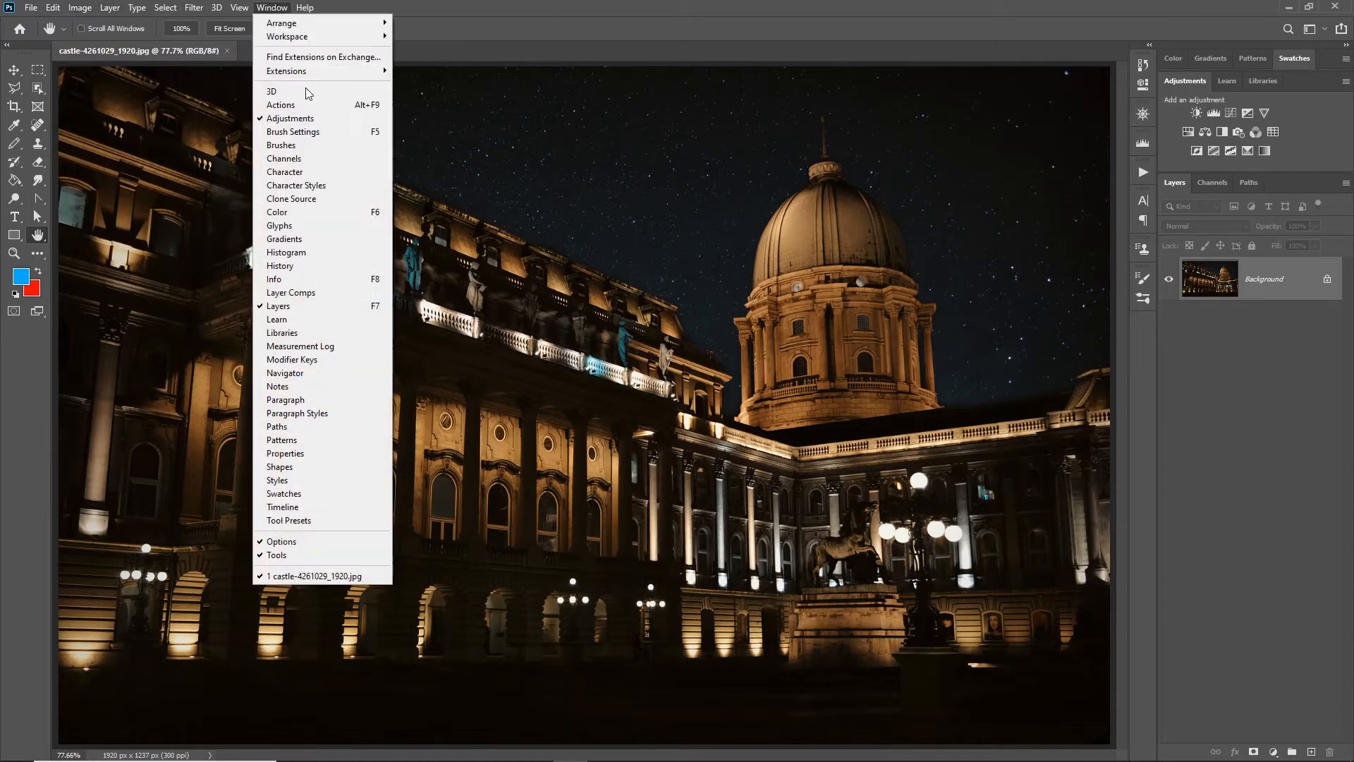
left_click(697, 14)
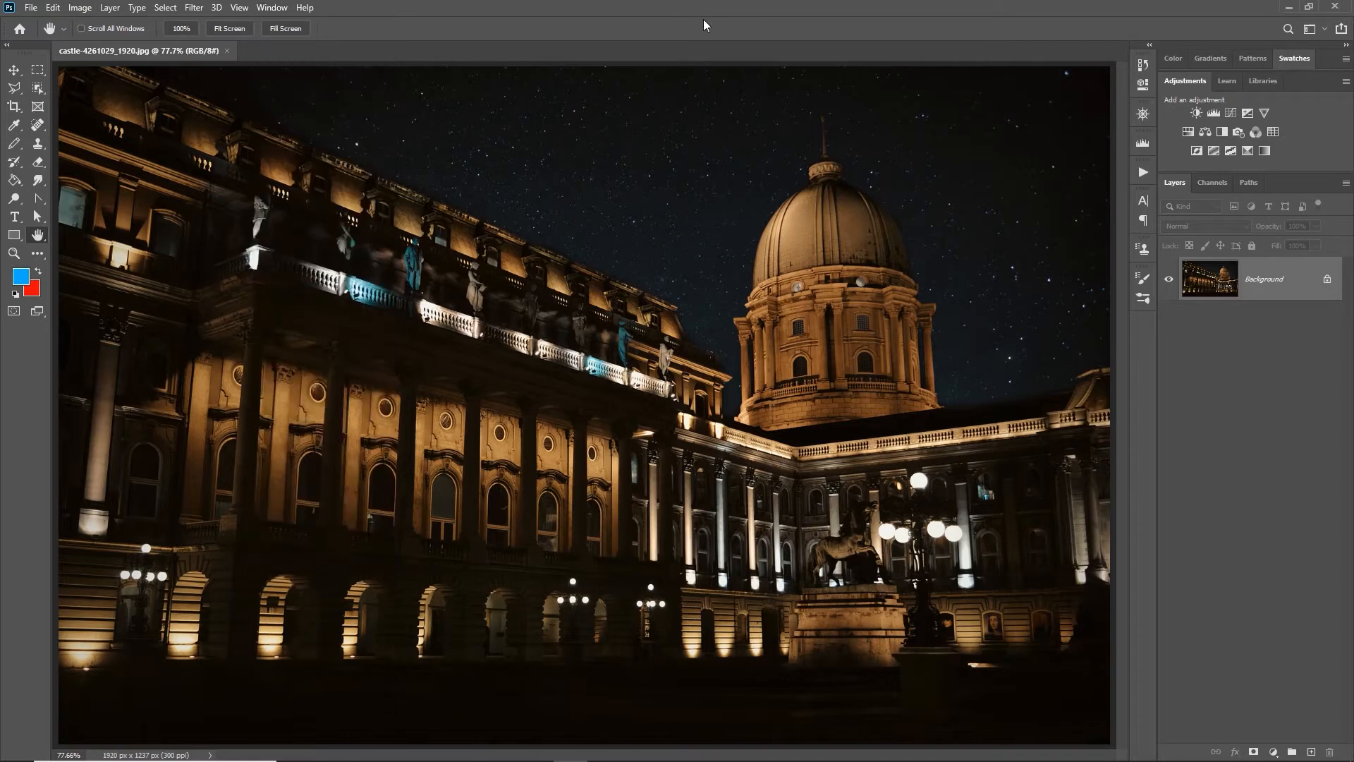
left_click(79, 7)
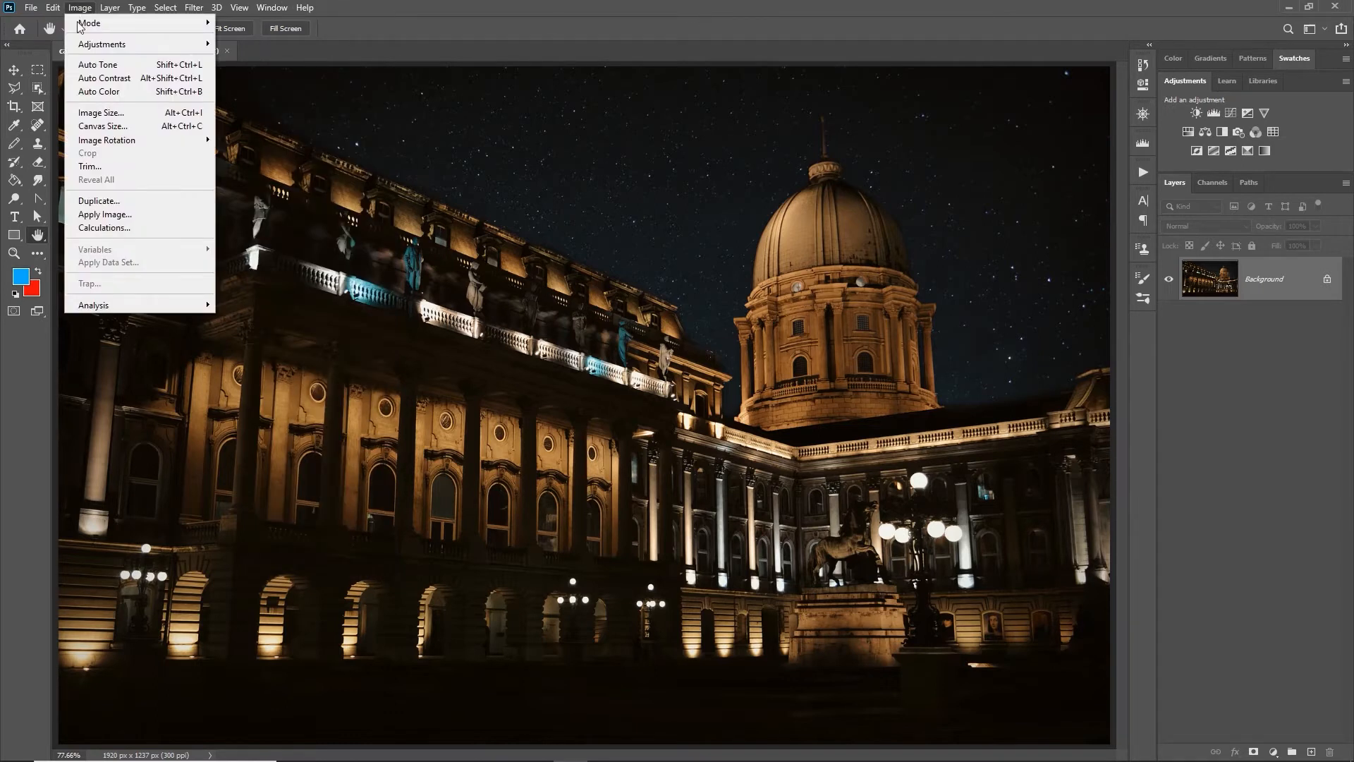
mouse_move(92, 47)
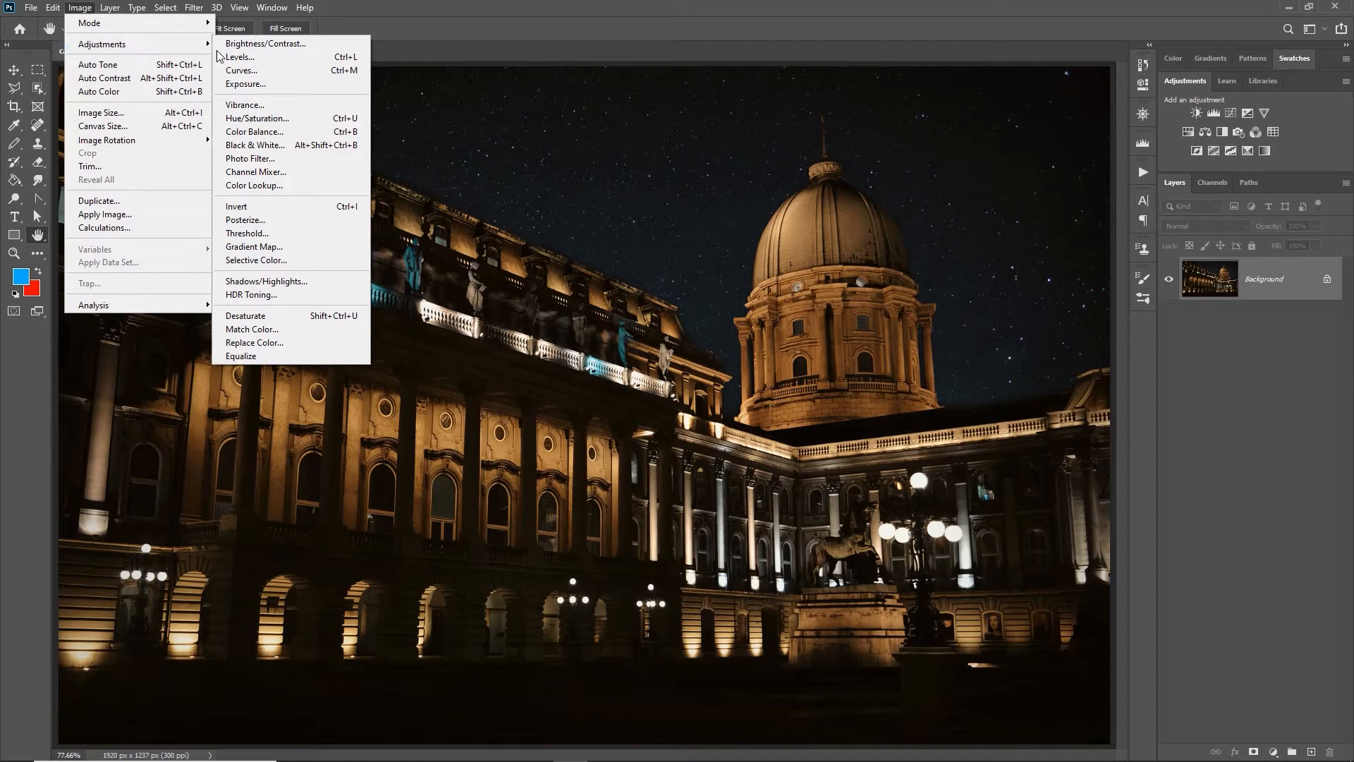
left_click(627, 13)
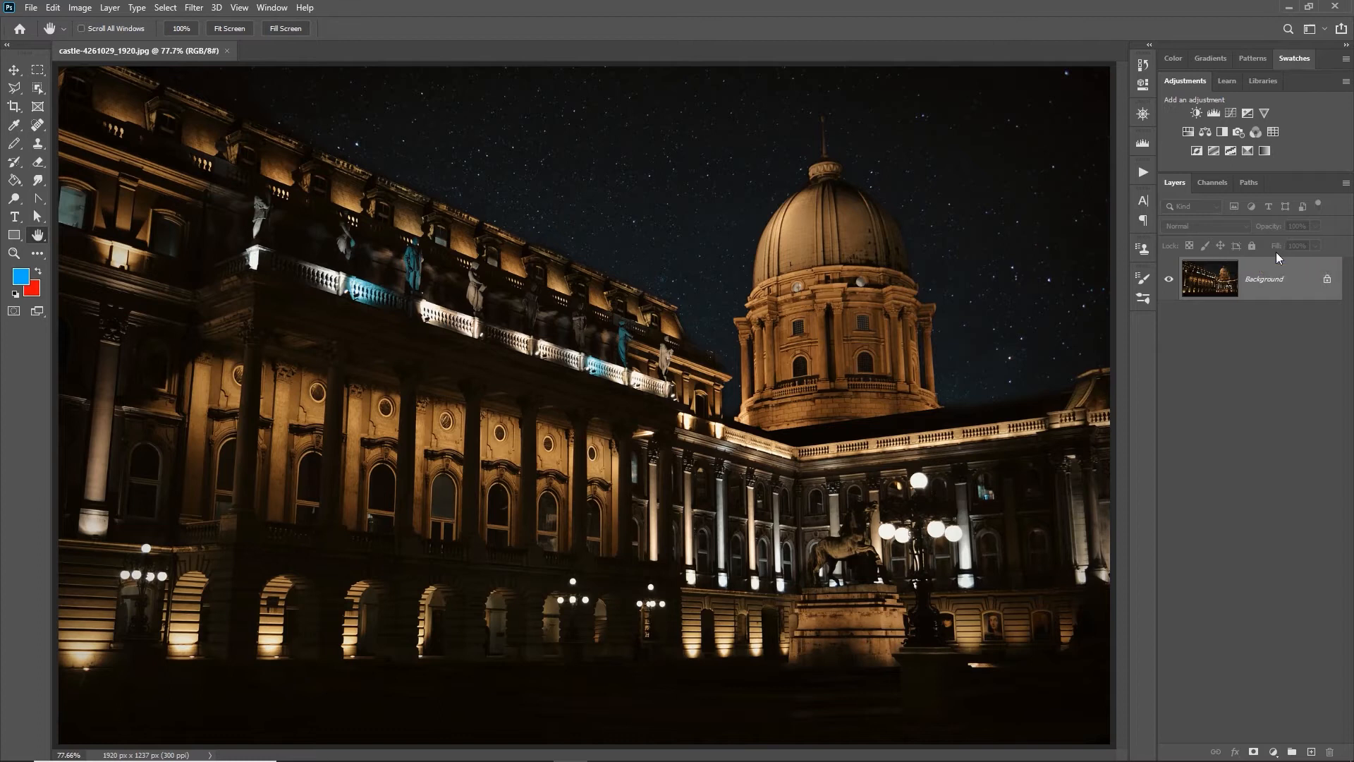
Step: Add a Levels adjustment layer above the Background layer and refresh its histogram
left_click(1210, 114)
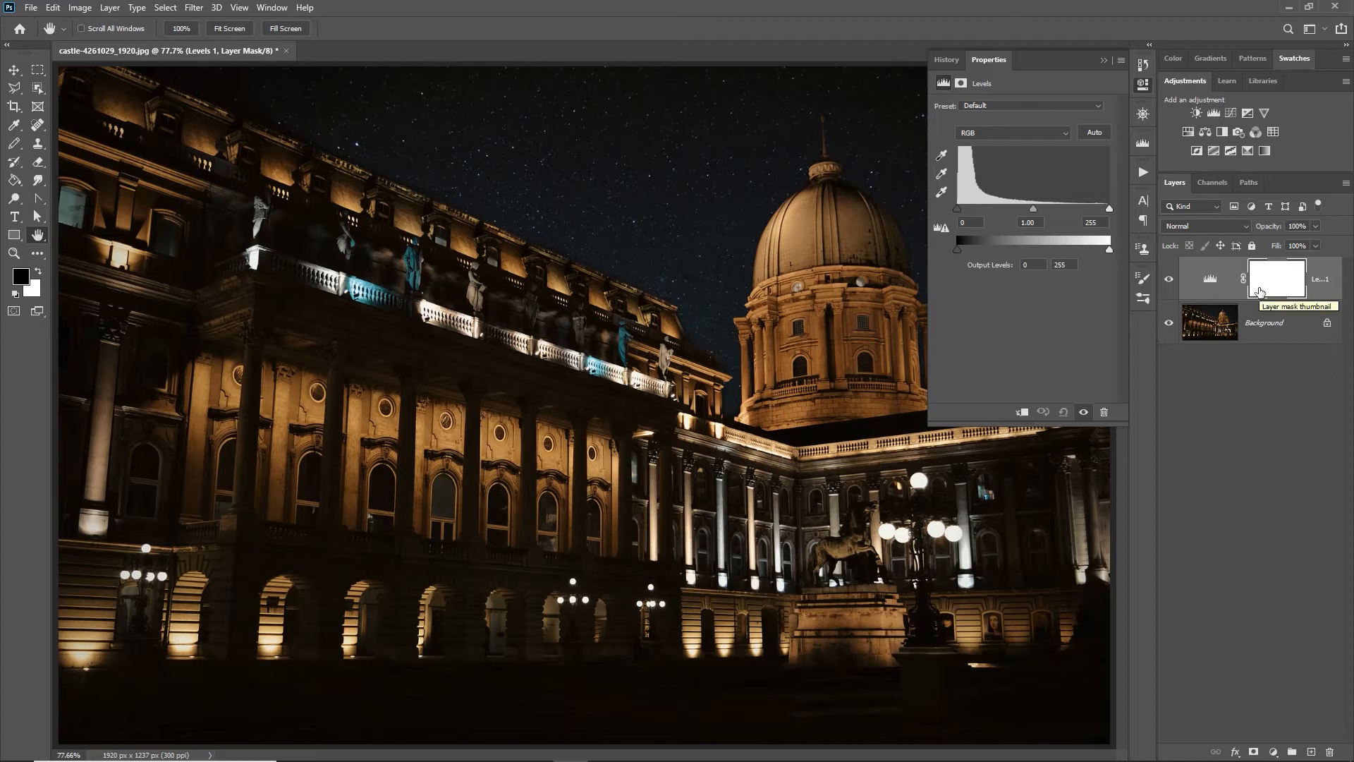
left_click(1168, 279)
left_click(945, 230)
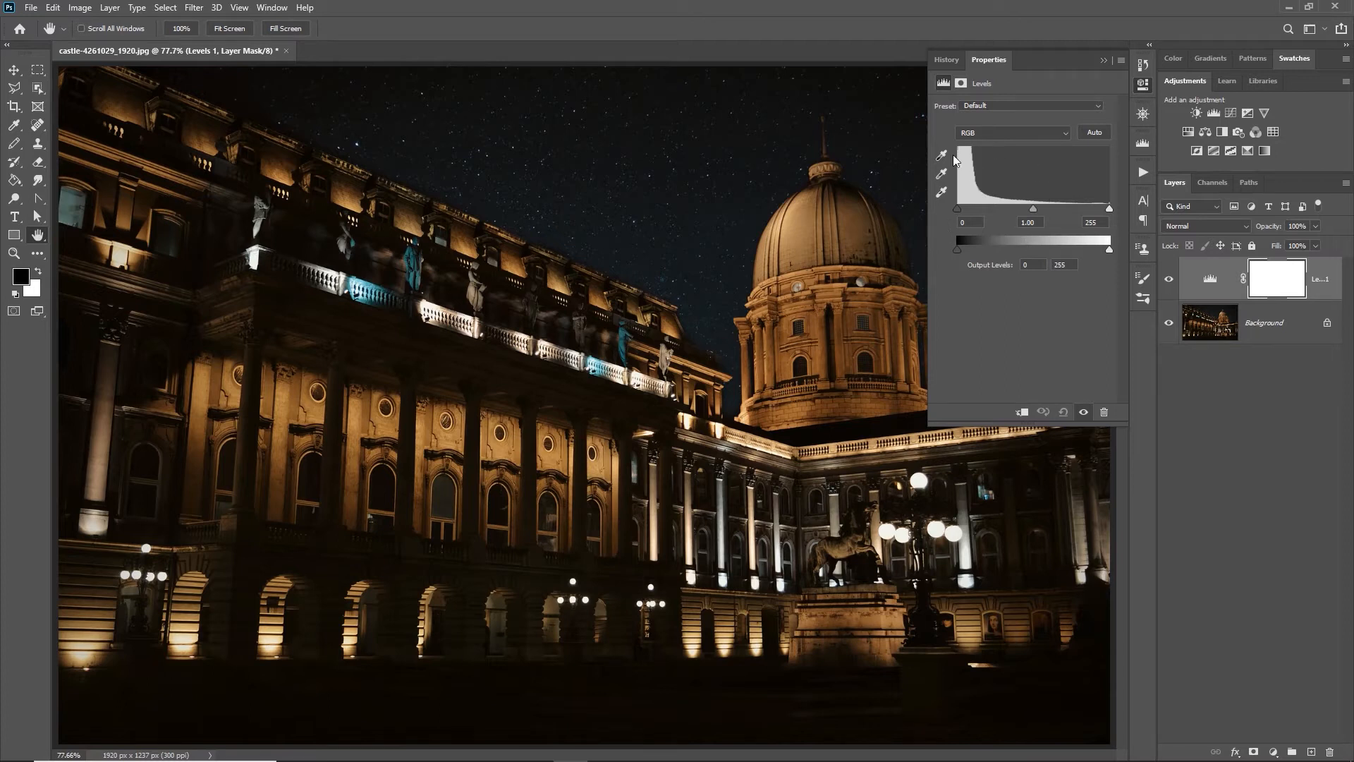
Step: View the Green and Blue channel histograms of the Levels adjustment and return to the RGB channel
left_click(997, 133)
left_click(992, 147)
left_click(992, 134)
left_click(984, 167)
left_click(992, 135)
left_click(986, 176)
left_click(997, 134)
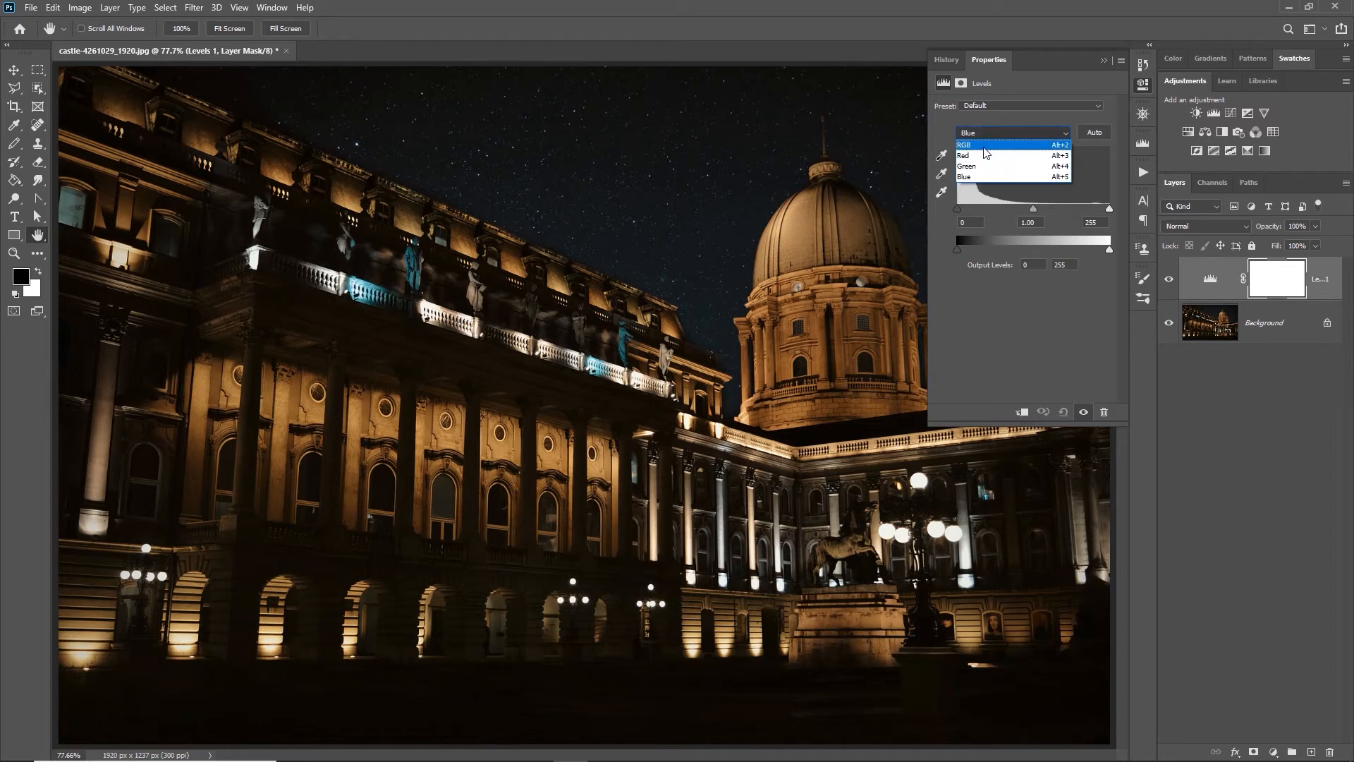
left_click(985, 146)
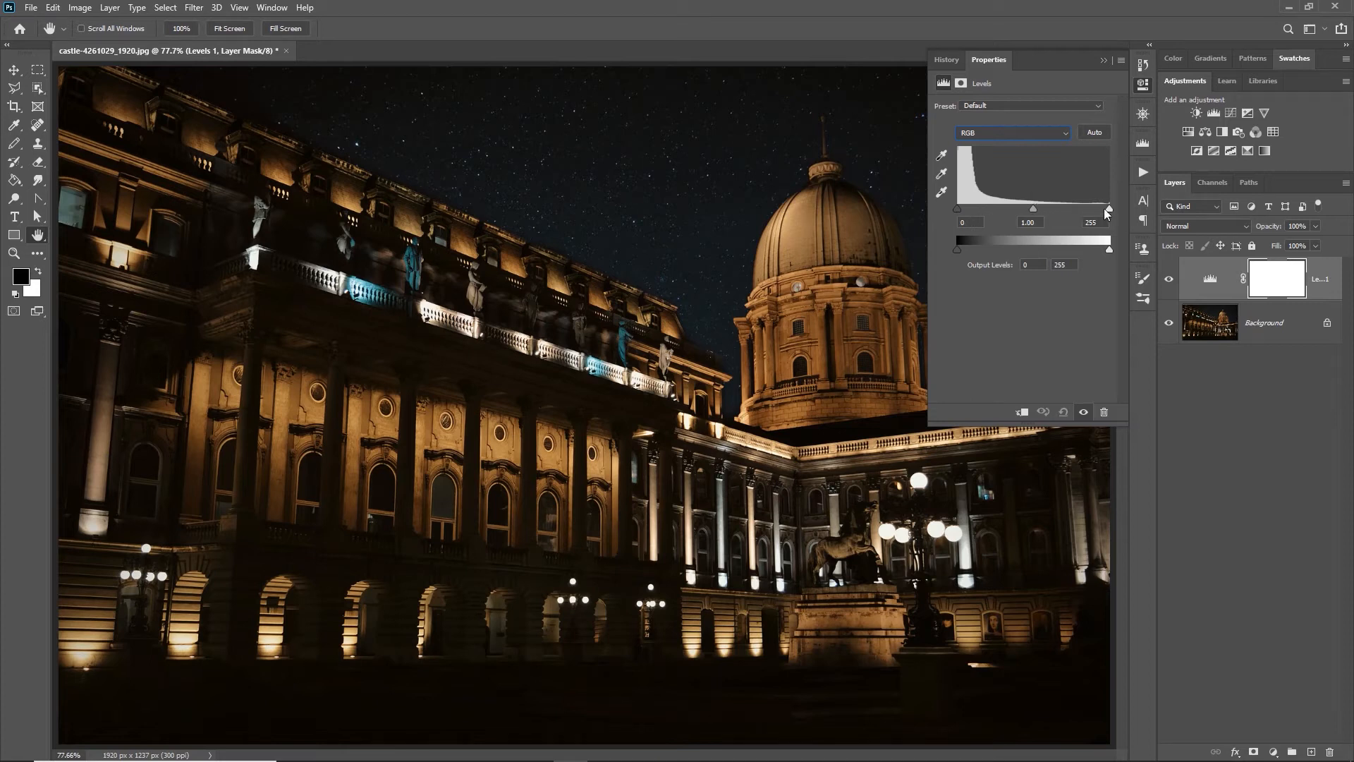
Step: Brighten the photo in the RGB channel by setting the white input level to 145 and the midtones to 1.22
left_click_drag(1110, 210, 1042, 209)
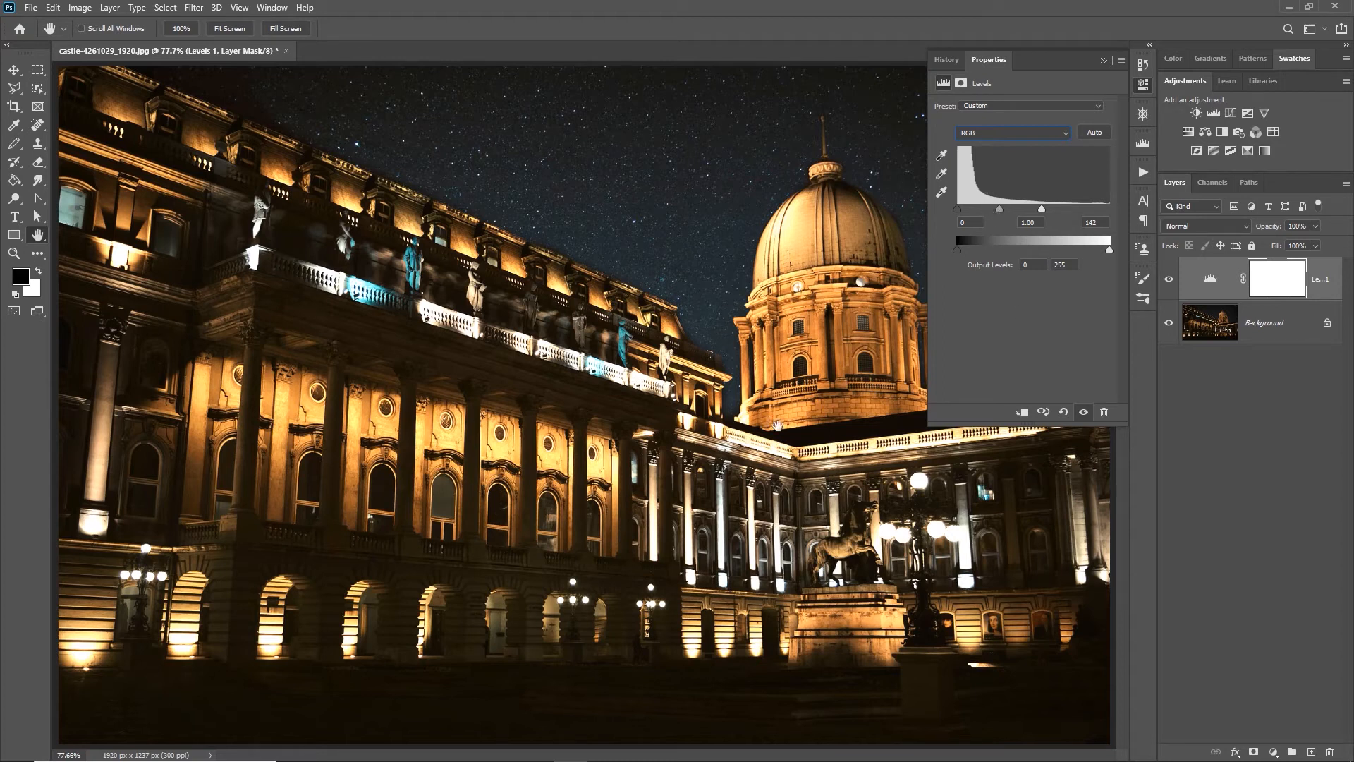
mouse_move(1041, 209)
left_mouse_down()
mouse_move(1124, 204)
mouse_move(1013, 210)
mouse_move(1040, 209)
left_mouse_up()
left_click_drag(1001, 210, 994, 210)
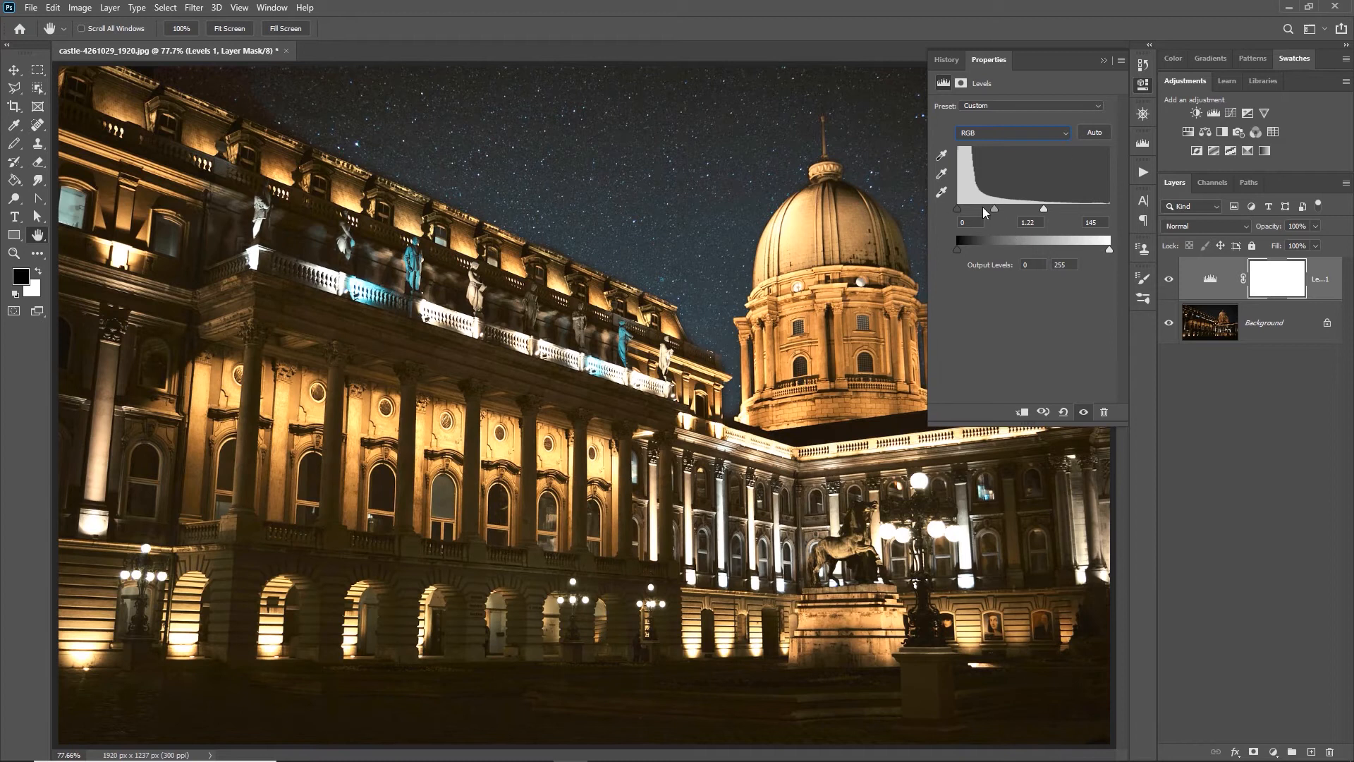
Step: Set the Levels midtones to about 1.11 in the Red channel and 1.22 in the Blue channel
left_click(1065, 133)
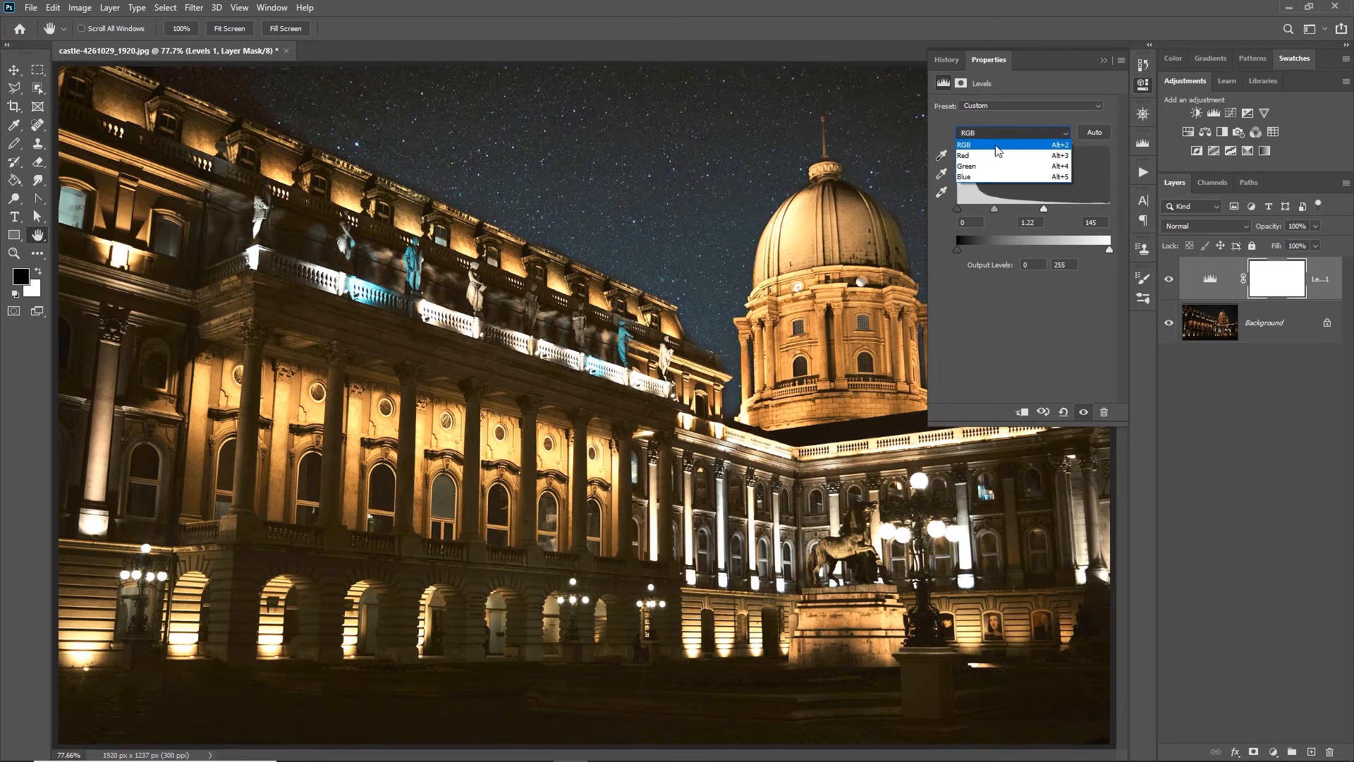
left_click(993, 159)
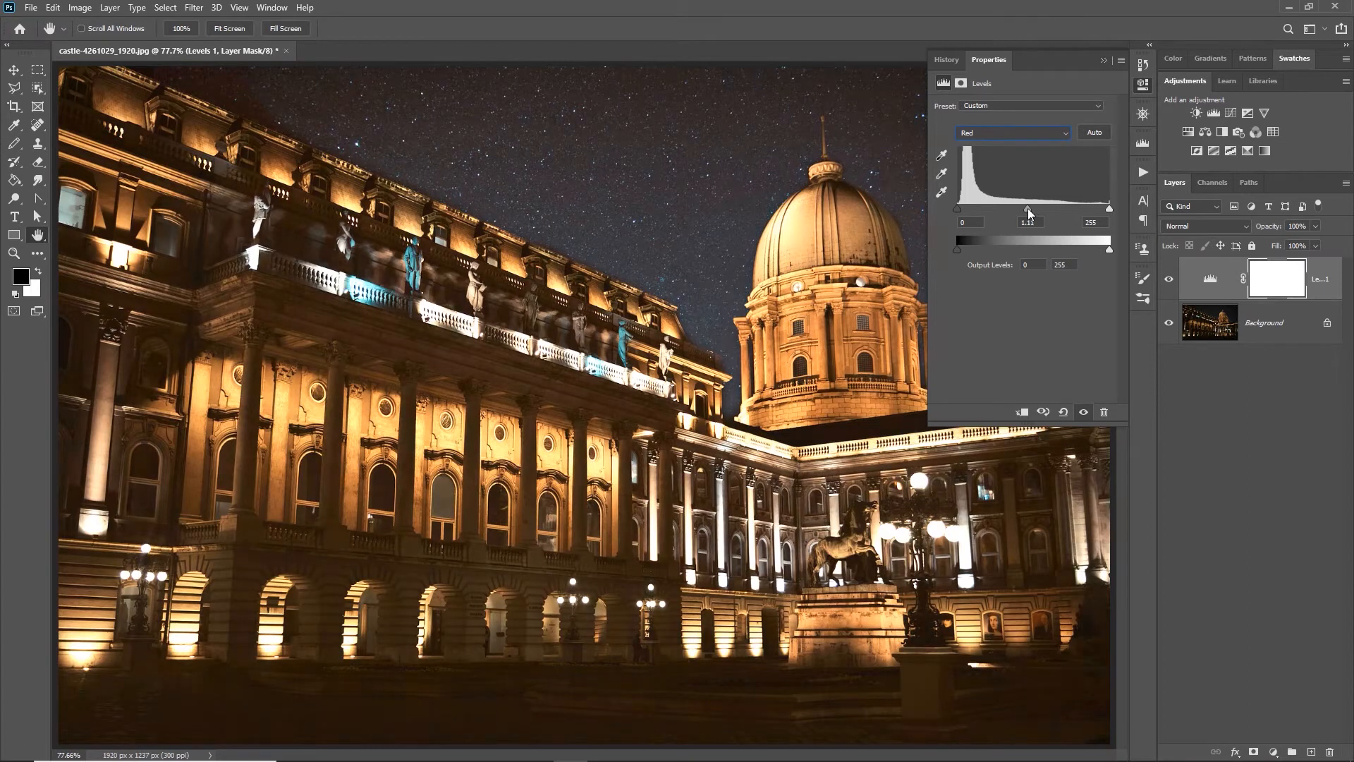
left_click(1049, 133)
left_click(1055, 178)
left_click_drag(1031, 213, 1023, 210)
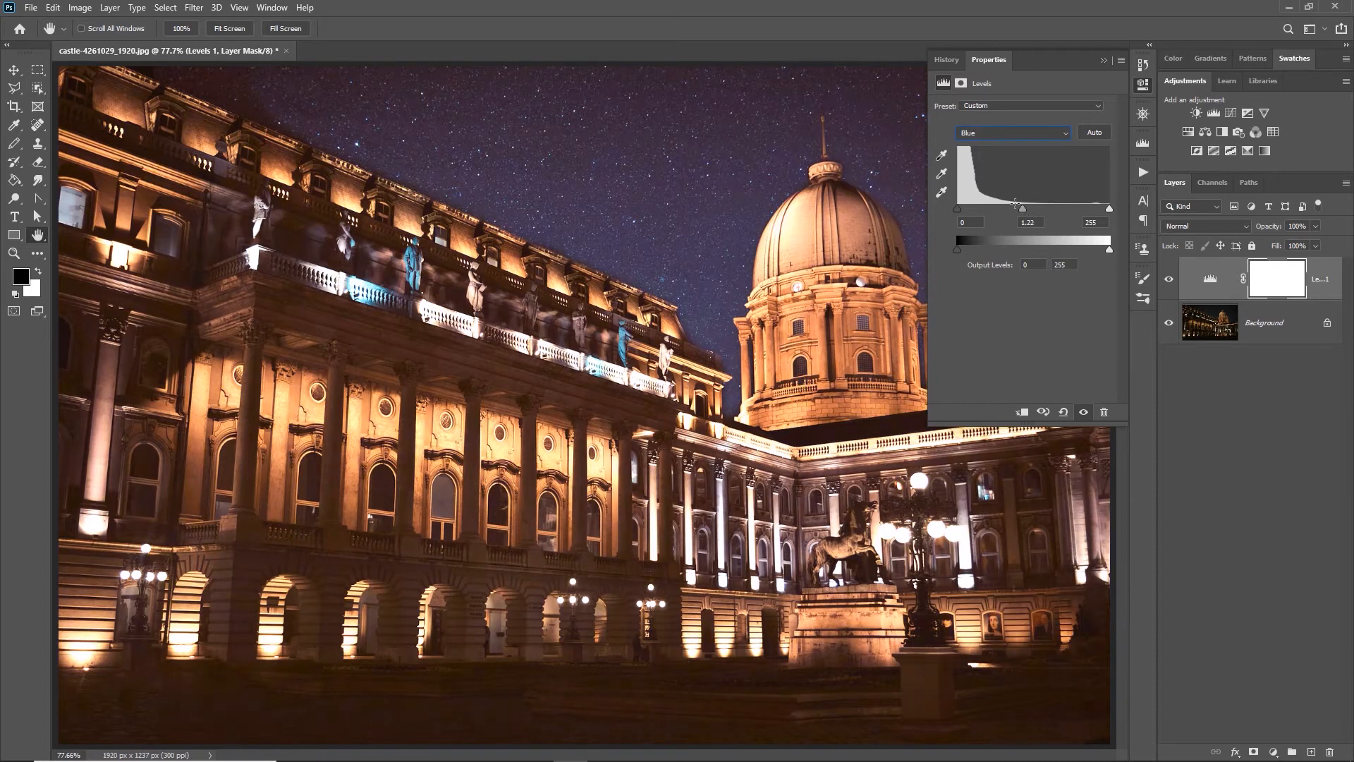
left_click(1100, 60)
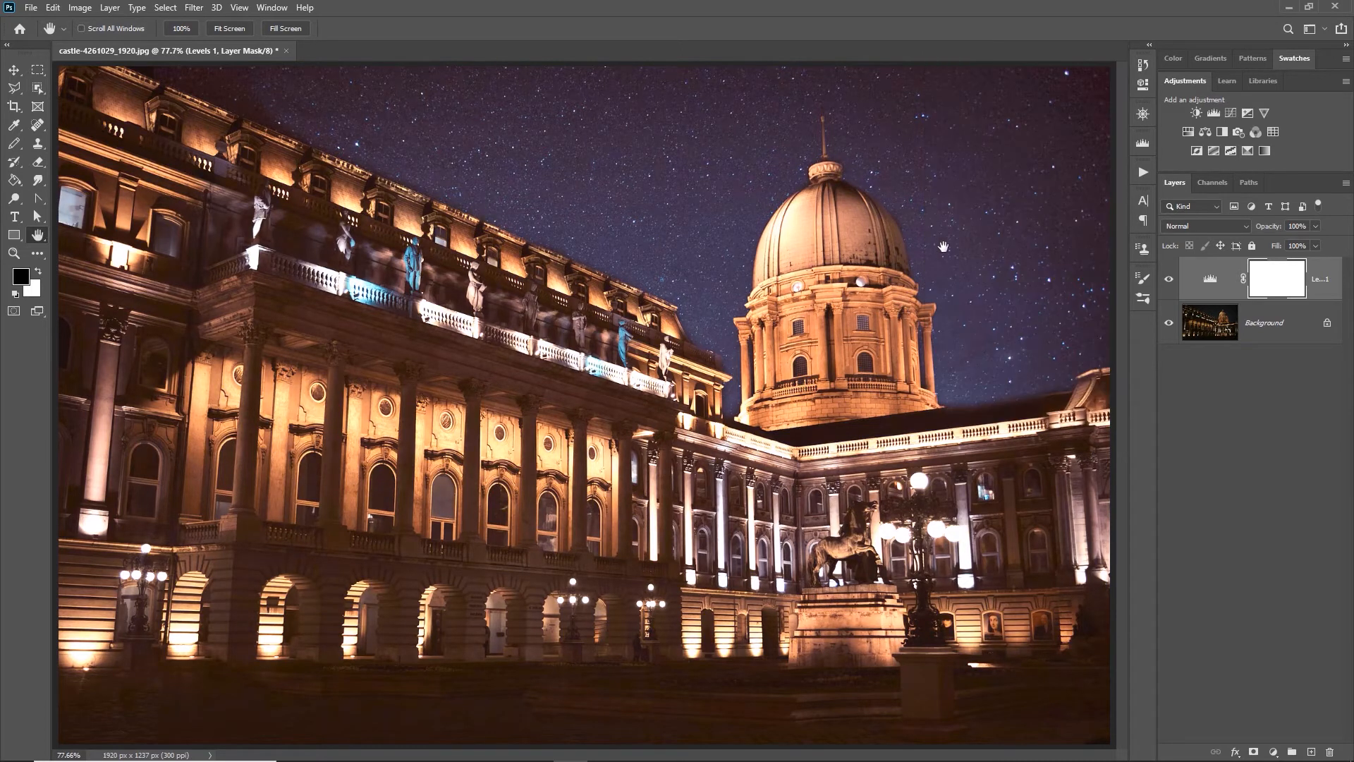
Step: Toggle the Levels layer's visibility off and on to compare the photo before and after the adjustment
left_click(1169, 281)
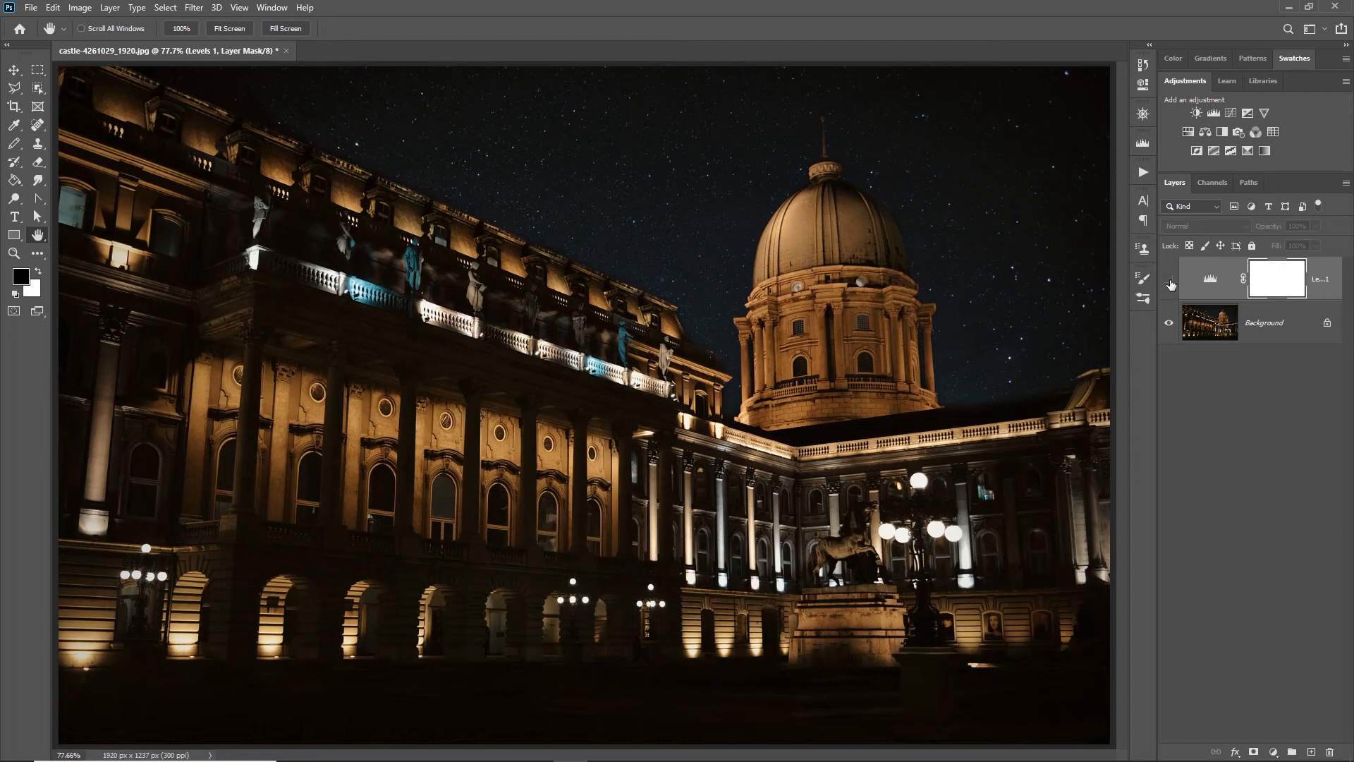
left_click(1169, 281)
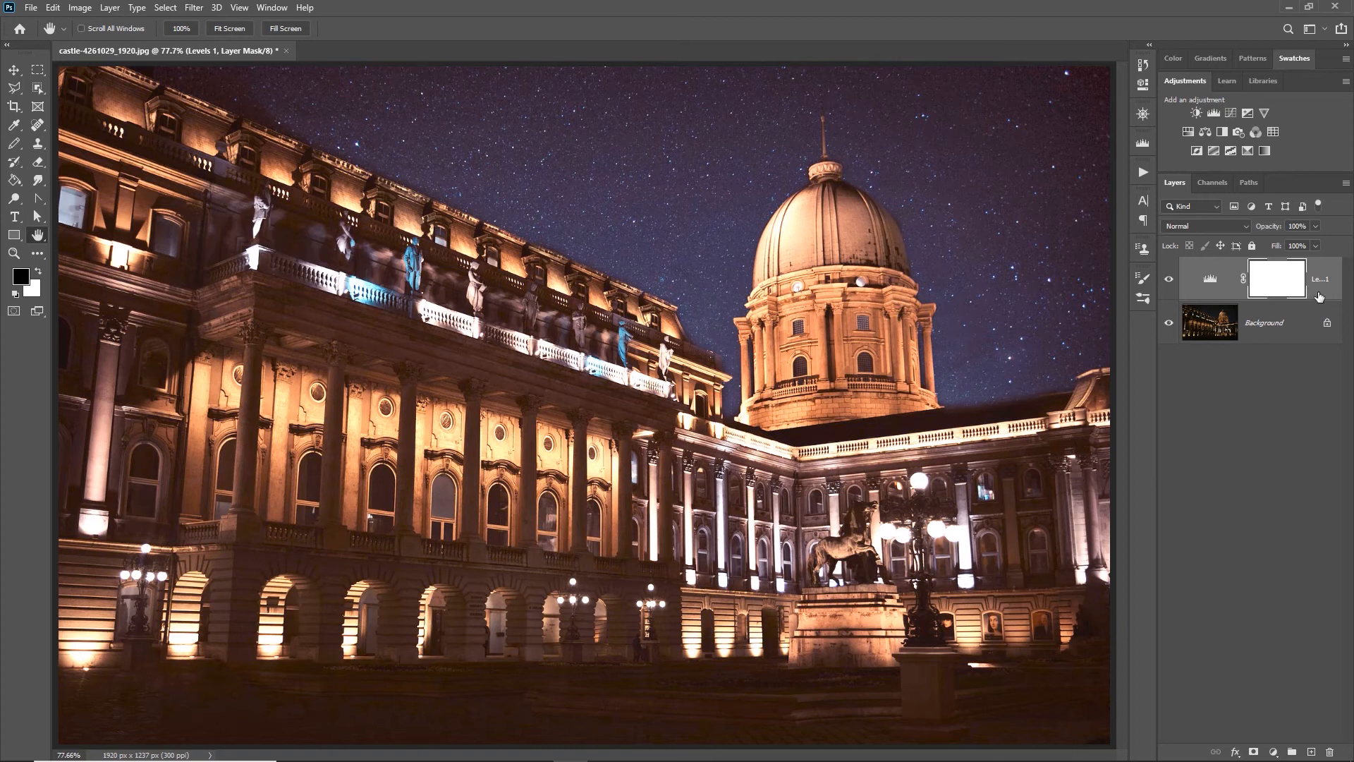
left_click(1169, 281)
left_click(1169, 280)
Step: Reopen the Levels layer's settings for review, refresh the histogram and collapse them again
double_click(1209, 280)
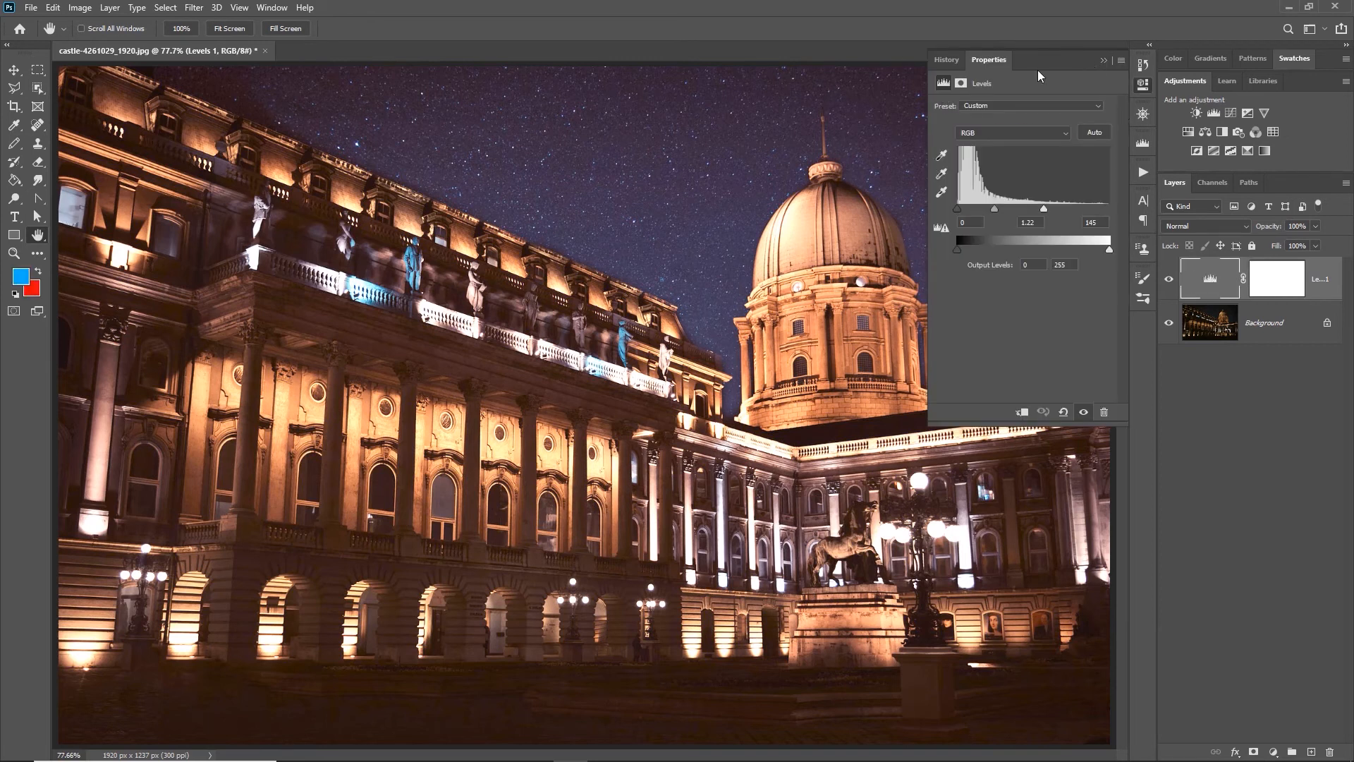
left_click(938, 229)
left_click(1104, 60)
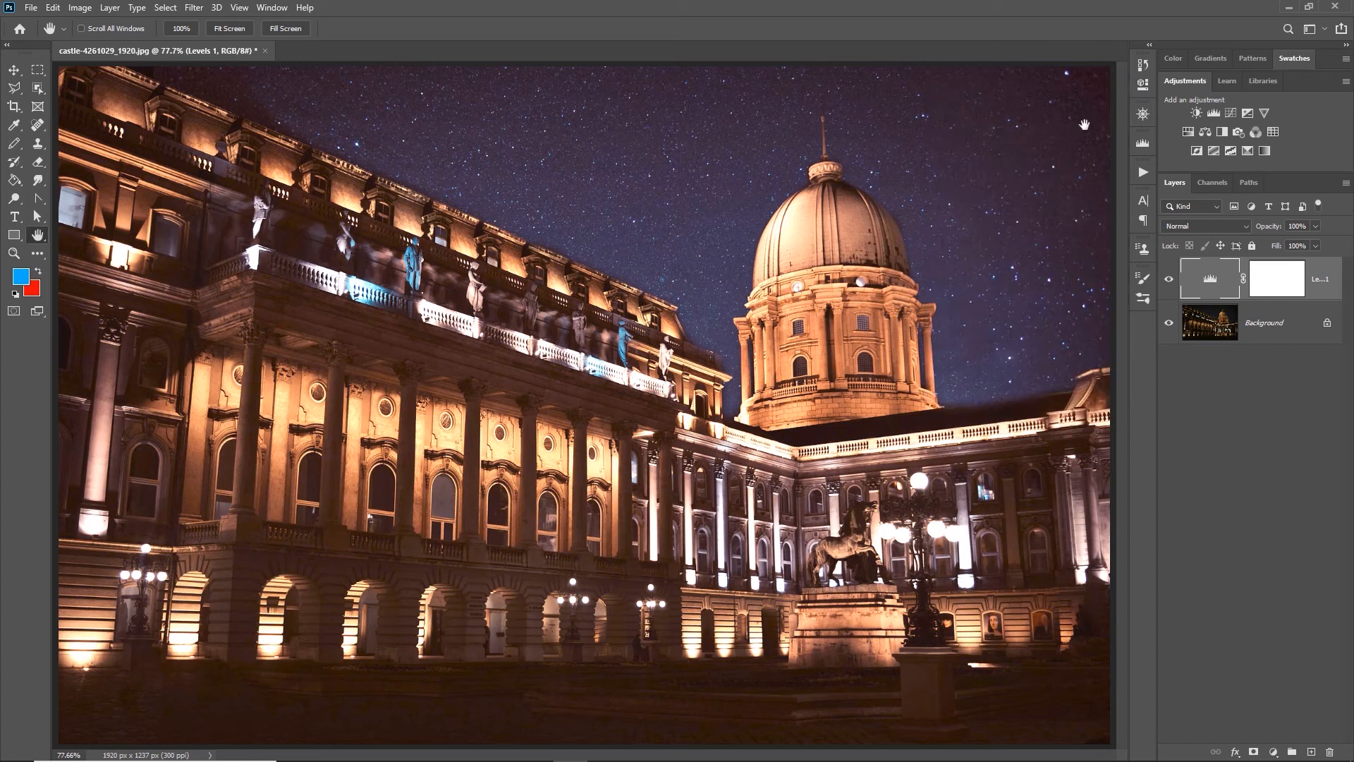